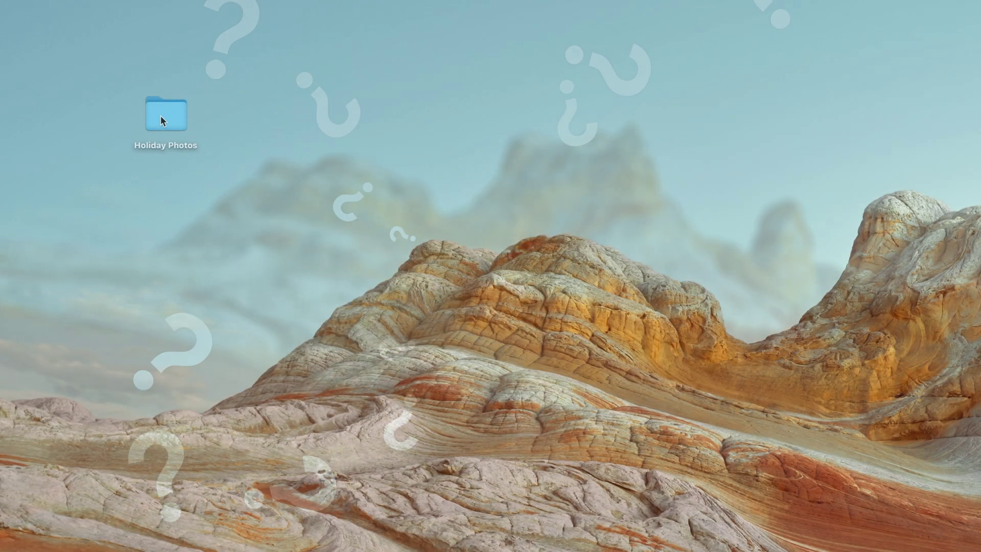
Step: Open the Holiday Photos folder and expand DSLR Photos and iPhone Photos to list their ARW and heic files
left_click(160, 115)
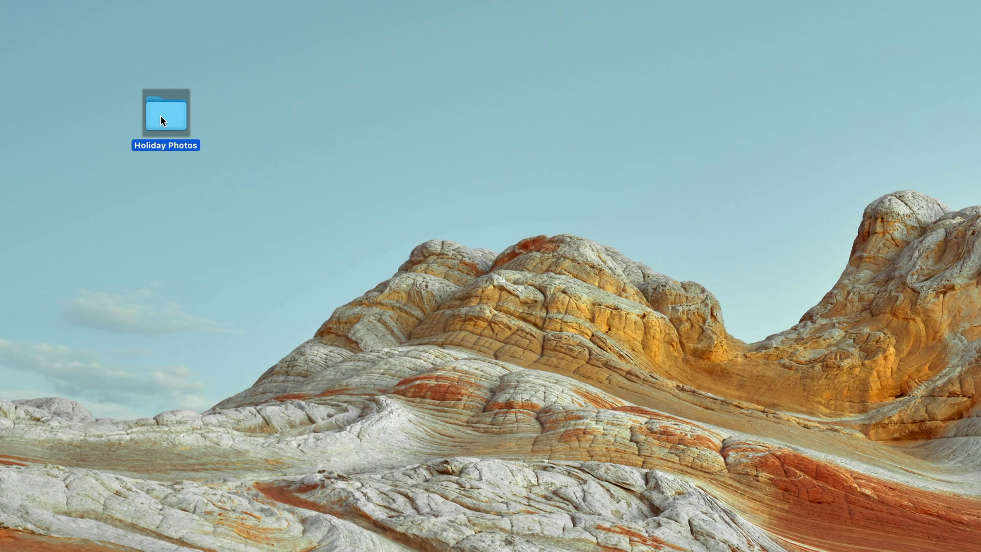
double_click(160, 117)
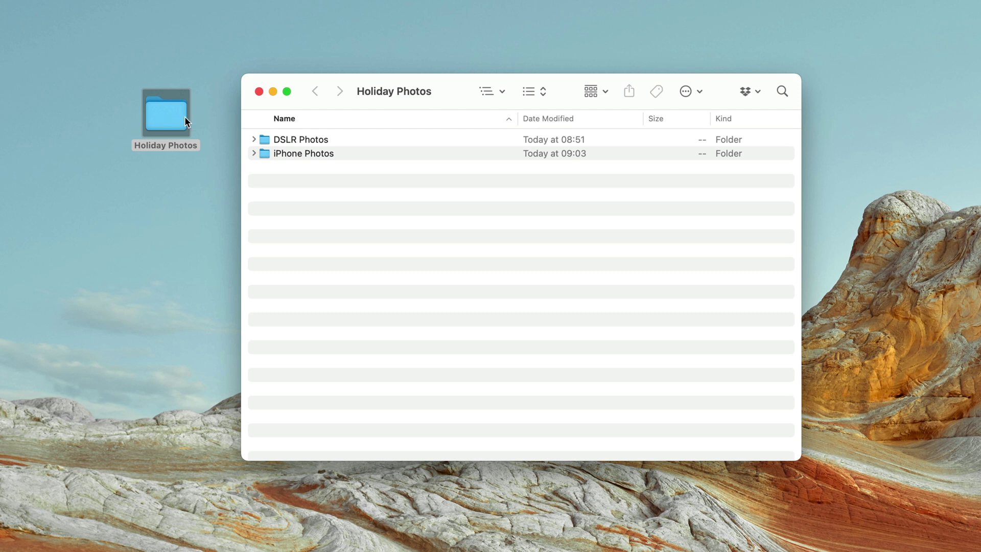
left_click(291, 146)
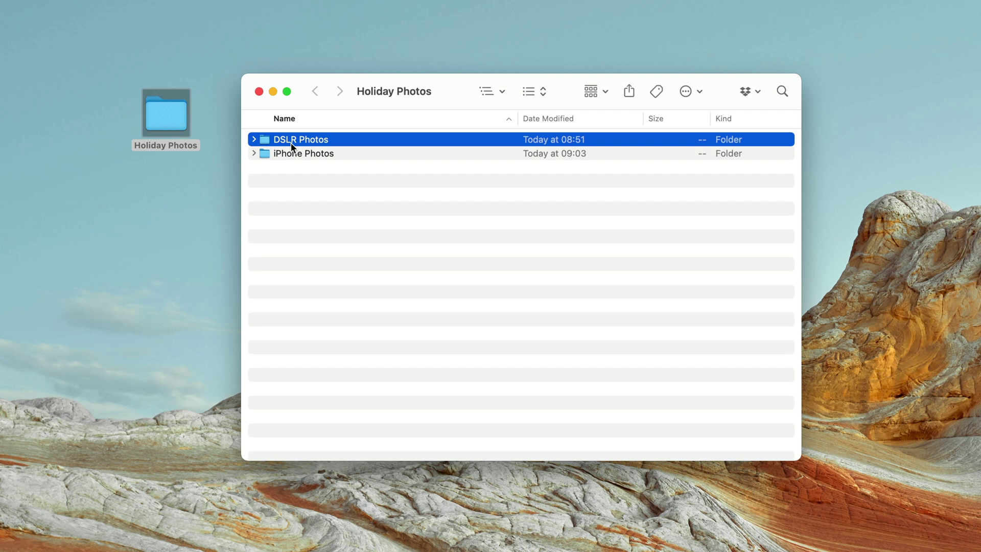
left_click(254, 139)
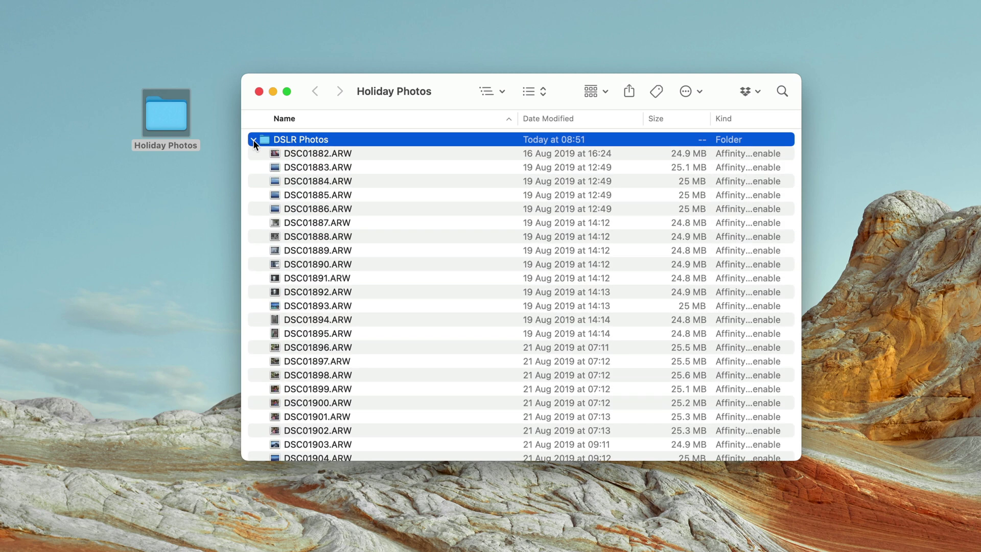
left_click(253, 139)
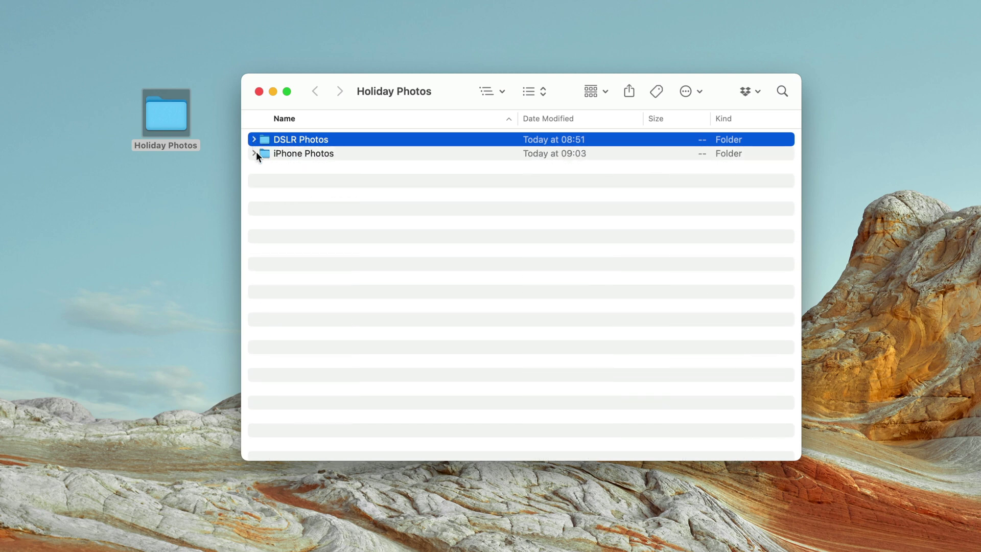
left_click(254, 154)
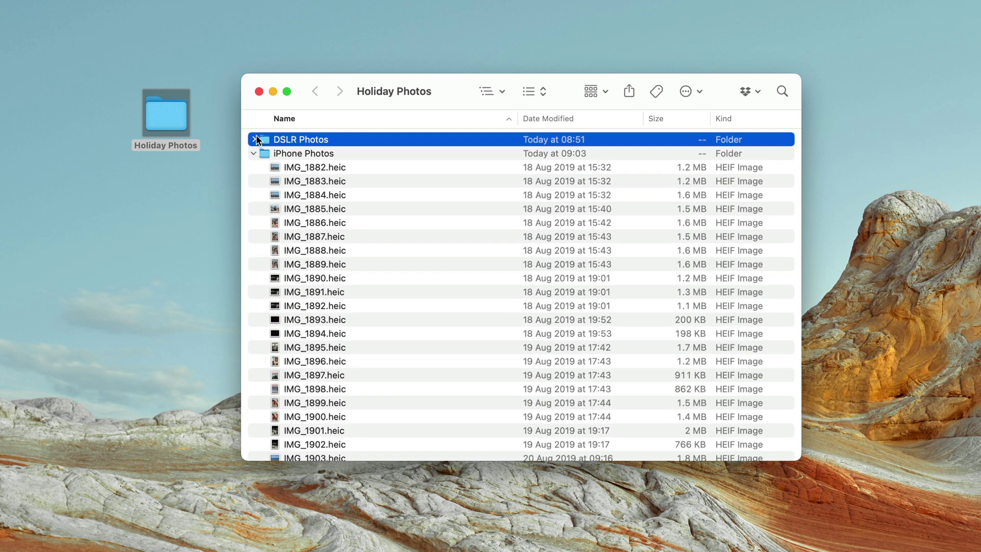
left_click(254, 139)
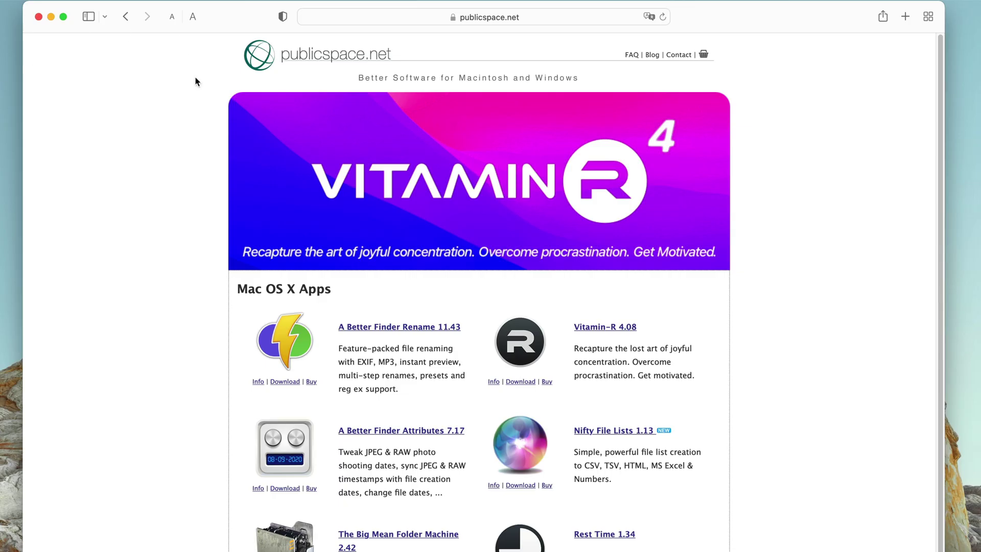
Step: Download the A Better Finder Rename 11.43 installer ABFRX11.dmg from publicspace.net and show it in the downloads list
left_click(411, 18)
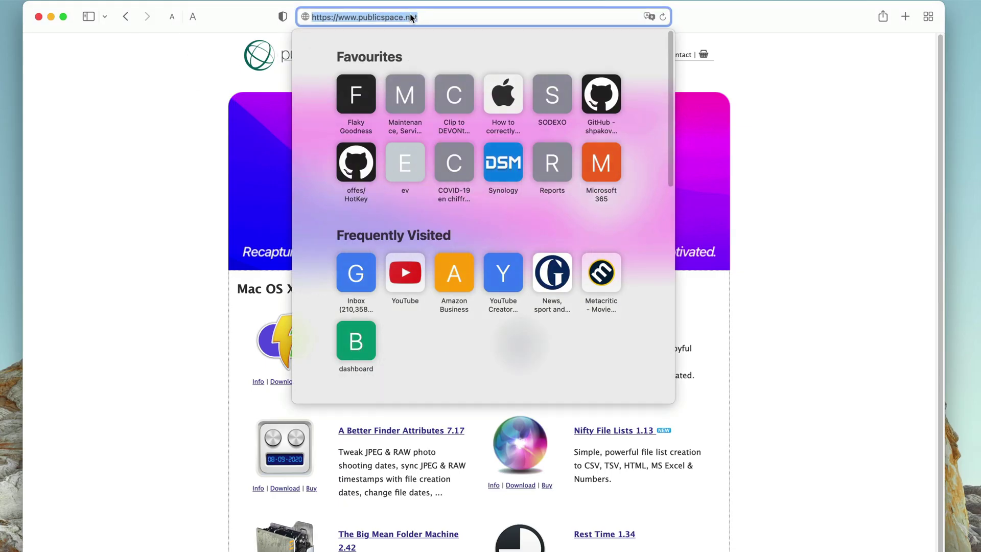
left_click(173, 188)
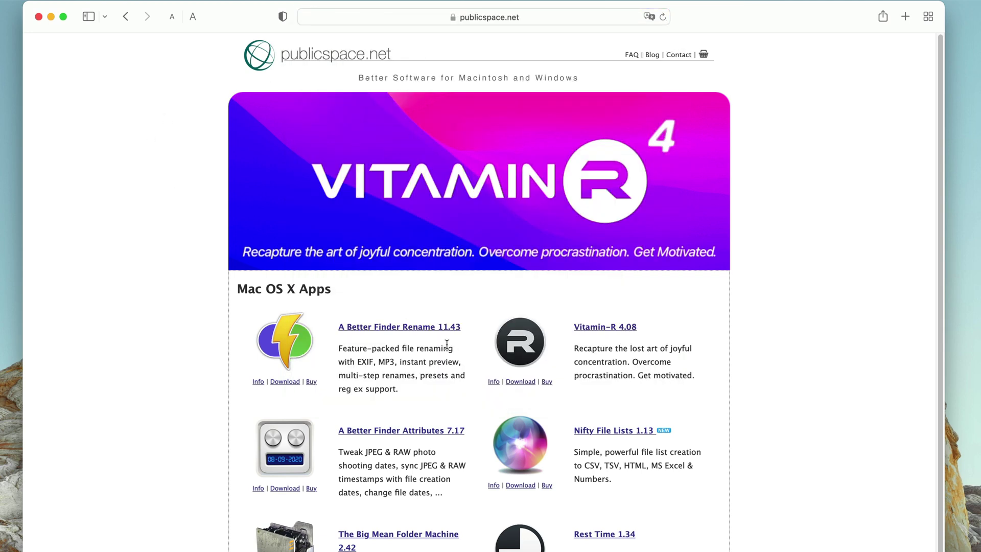
left_click(434, 330)
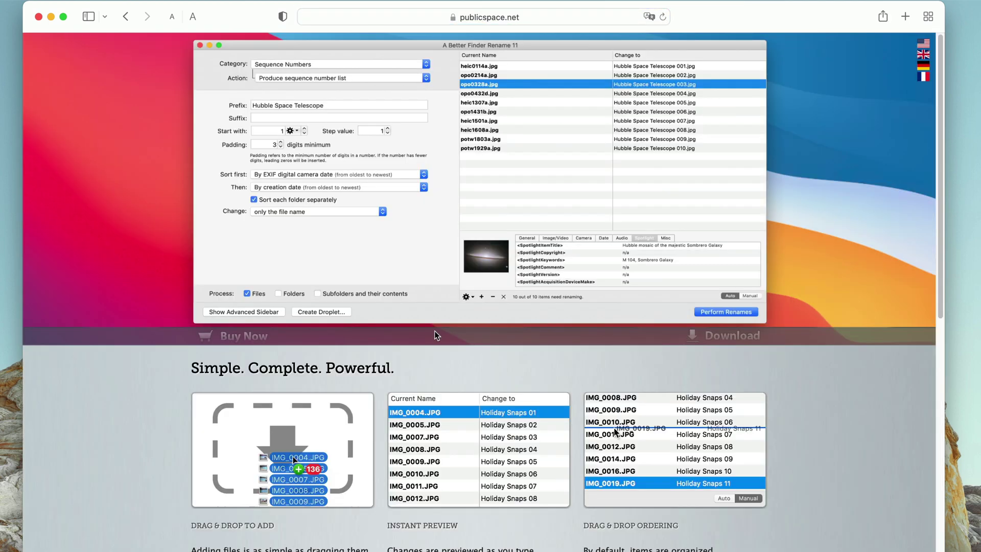
mouse_move(689, 337)
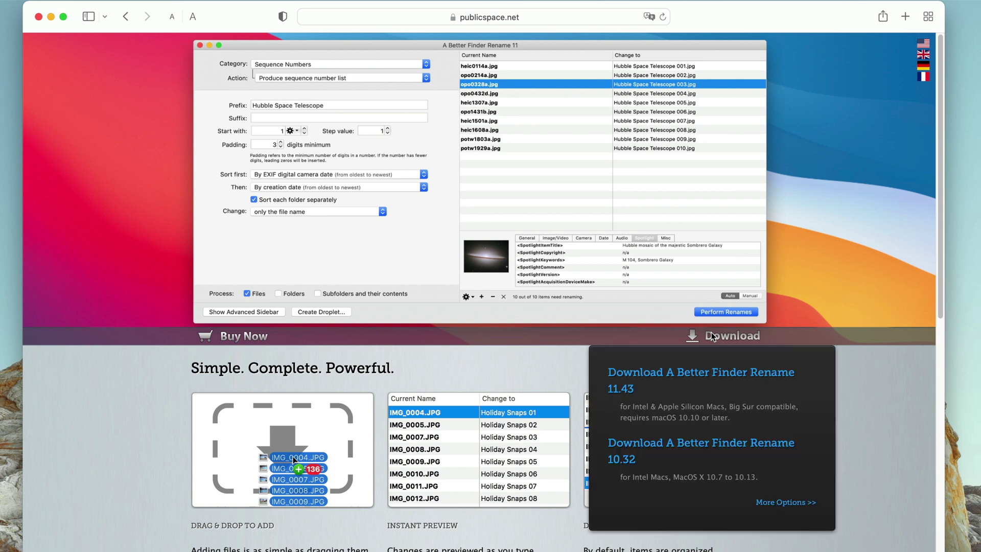
left_click(720, 377)
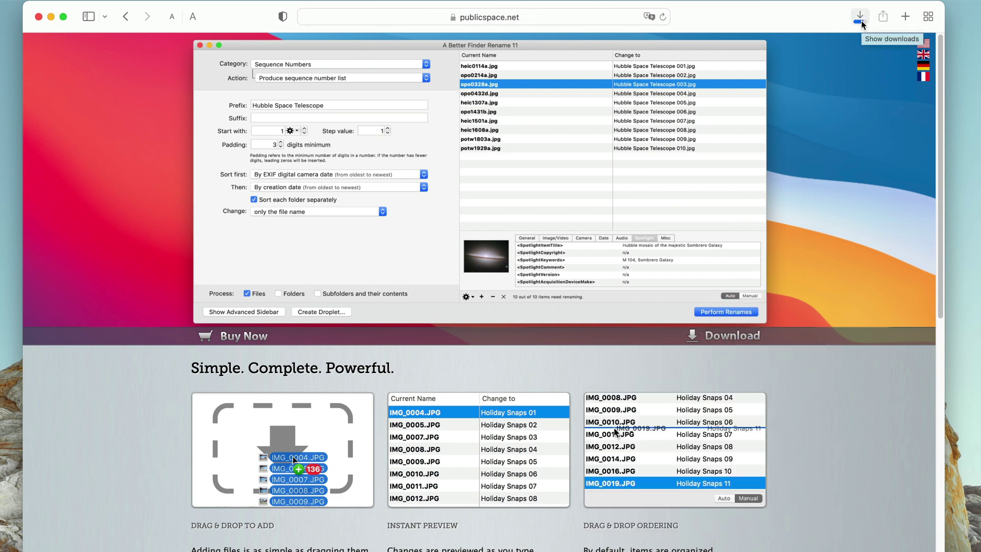
left_click(861, 22)
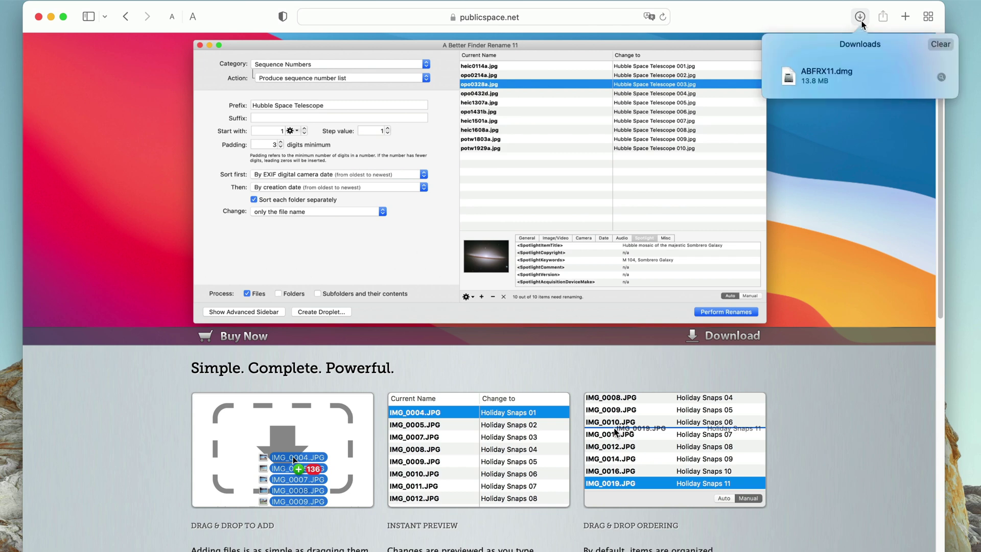
Step: Open ABFRX11.dmg, accept the licence, and copy A Better Finder Rename 11 into Applications
left_click(940, 77)
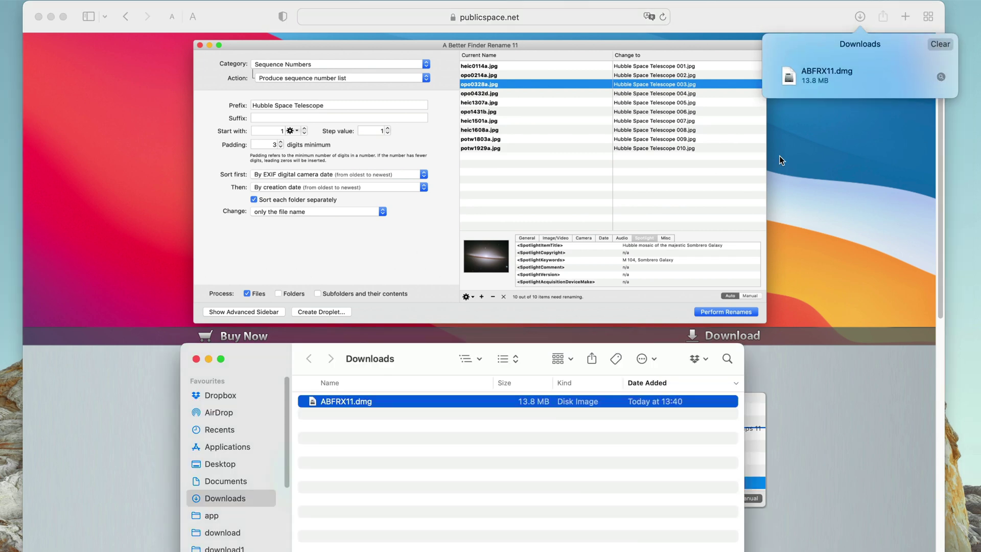
double_click(357, 402)
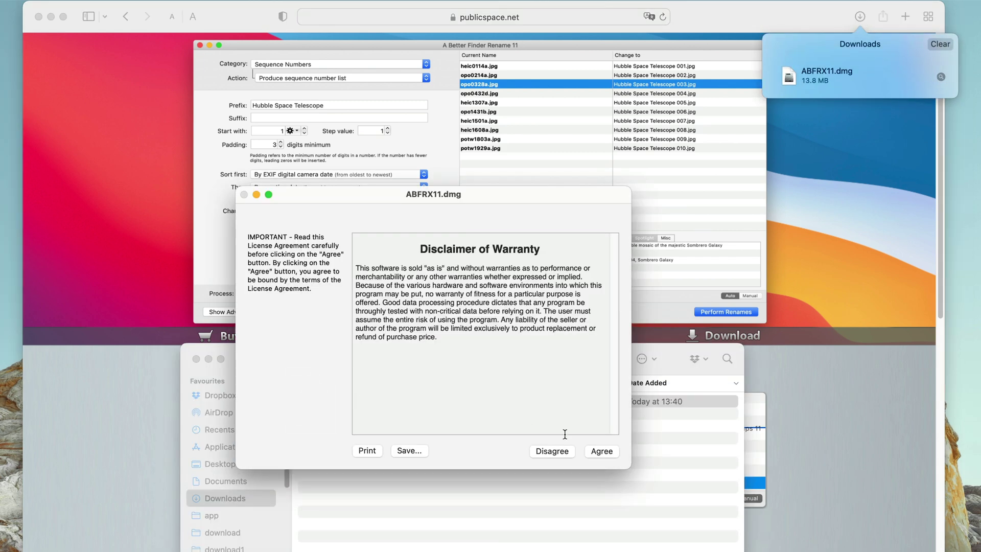
left_click(600, 451)
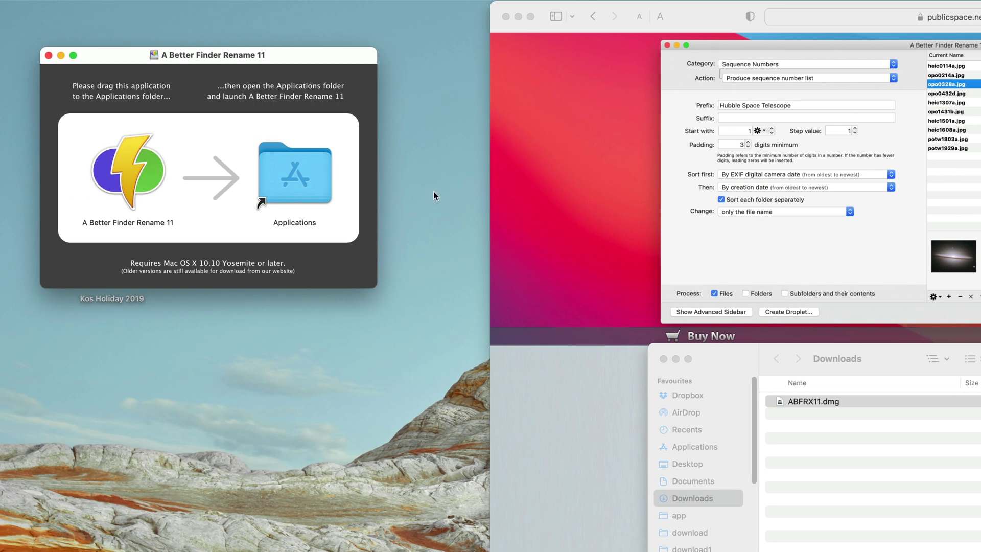
left_click_drag(150, 176, 284, 176)
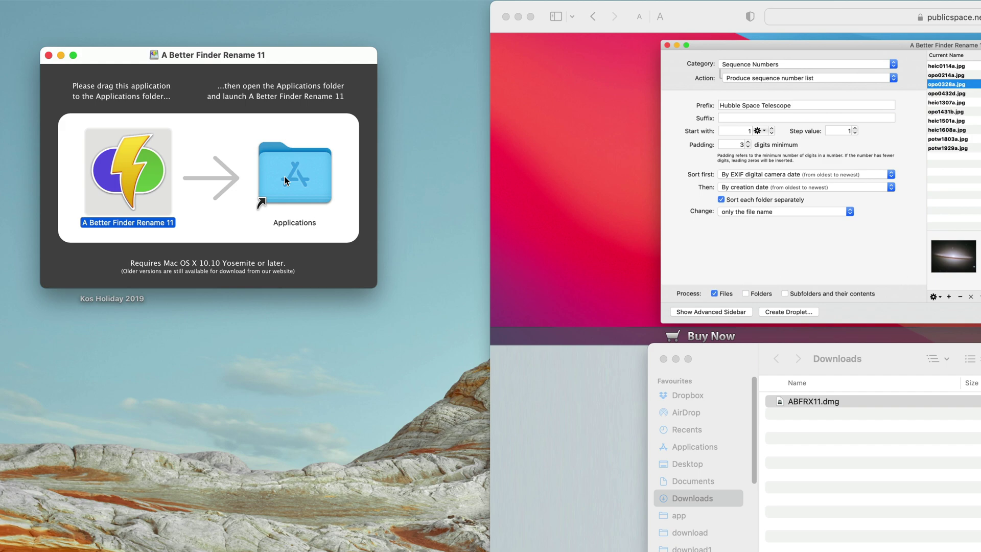
Step: Launch A Better Finder Rename 11 from Applications, confirming the downloaded-app warning
double_click(284, 176)
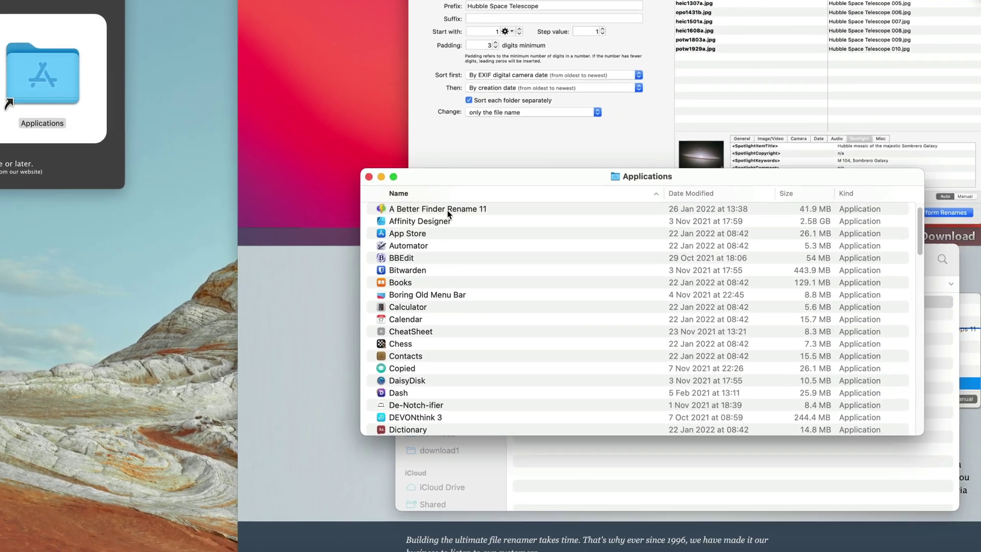
left_click(644, 280)
double_click(317, 163)
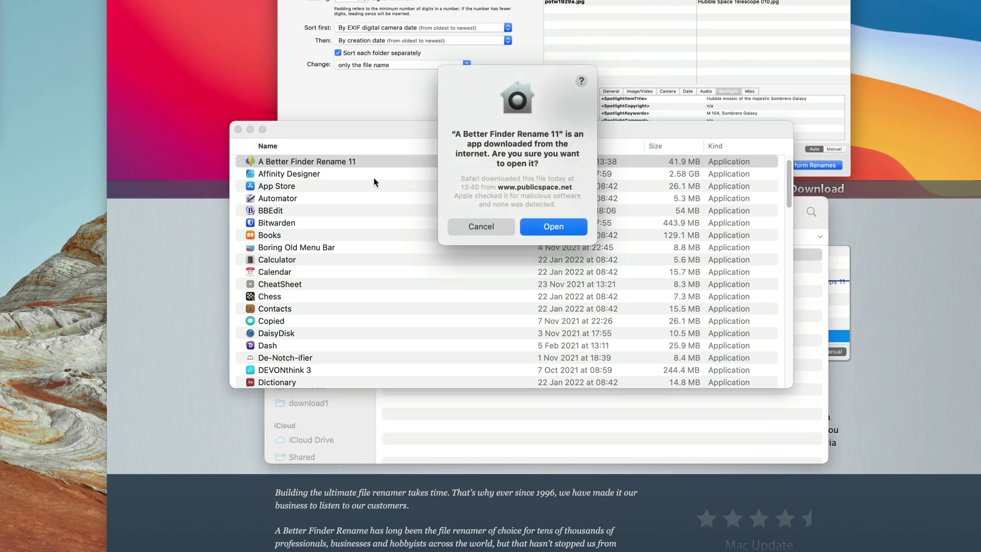
left_click(533, 221)
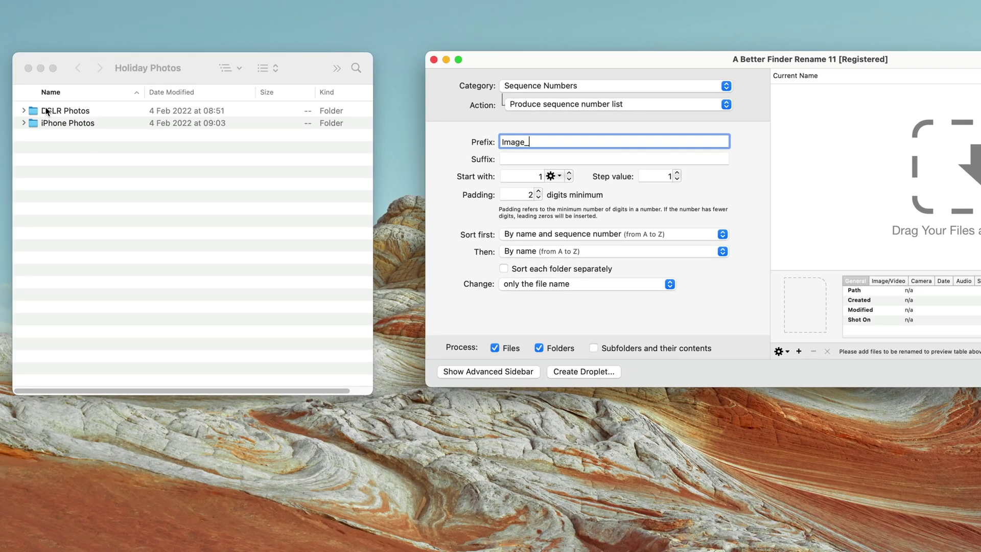
Step: Add the DSLR Photos and iPhone Photos folders to the rename list, previewed as Image_01 and Image_02
left_click_drag(49, 143, 43, 107)
left_click_drag(65, 110, 761, 112)
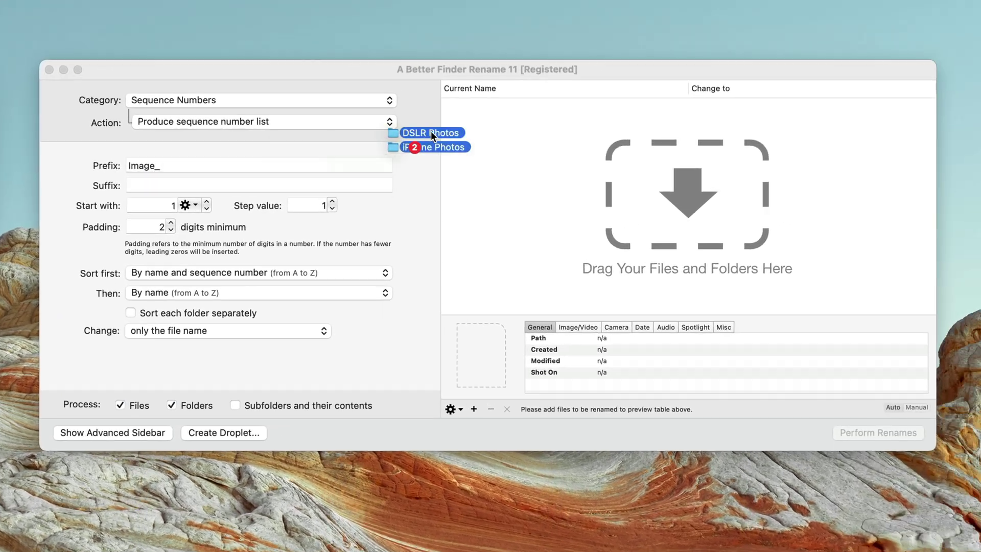
left_click_drag(431, 131, 501, 150)
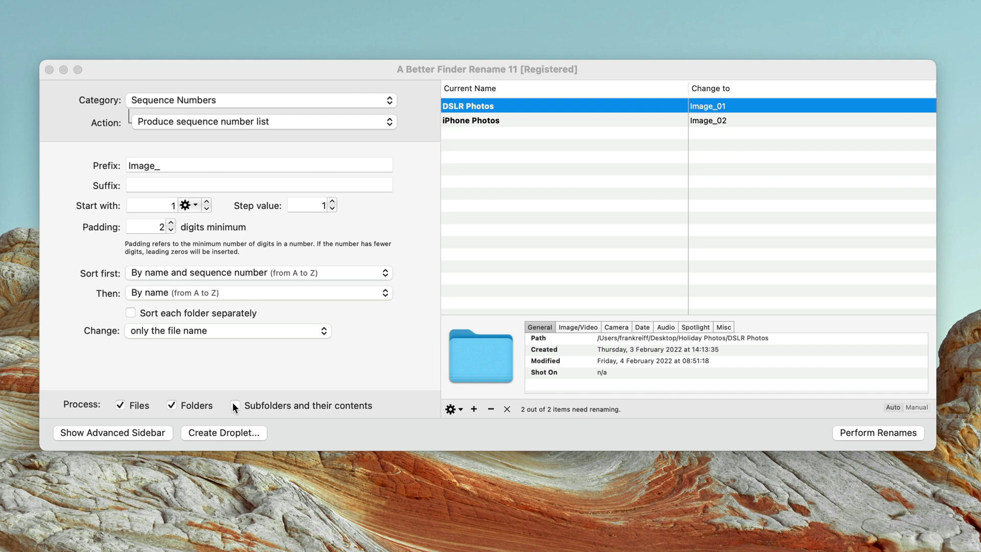
Step: Include subfolder contents so all 397 items preview as Image_01 through Image_397
left_click(234, 406)
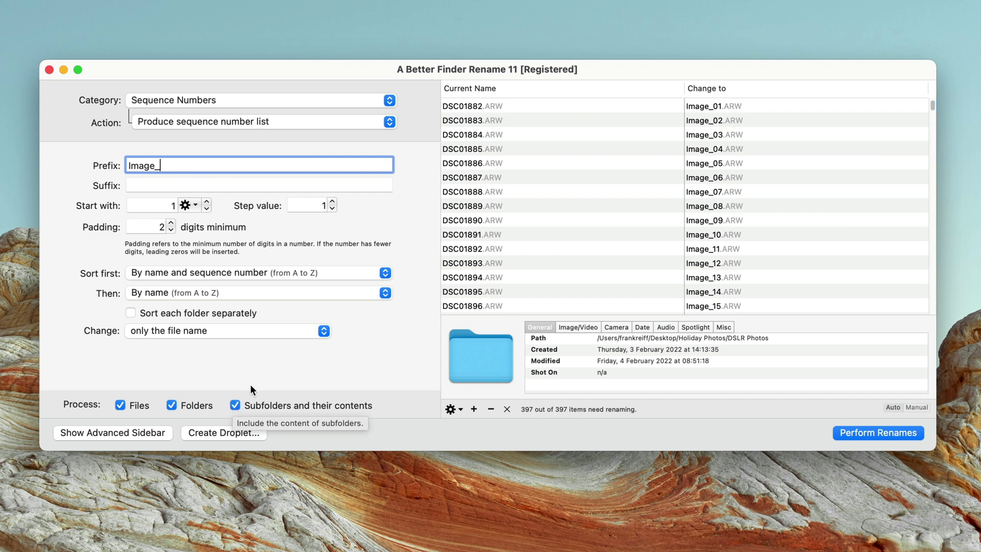
scroll(584, 208, "down", 5)
scroll(584, 209, "down", 20)
scroll(584, 210, "down", 20)
scroll(584, 212, "down", 20)
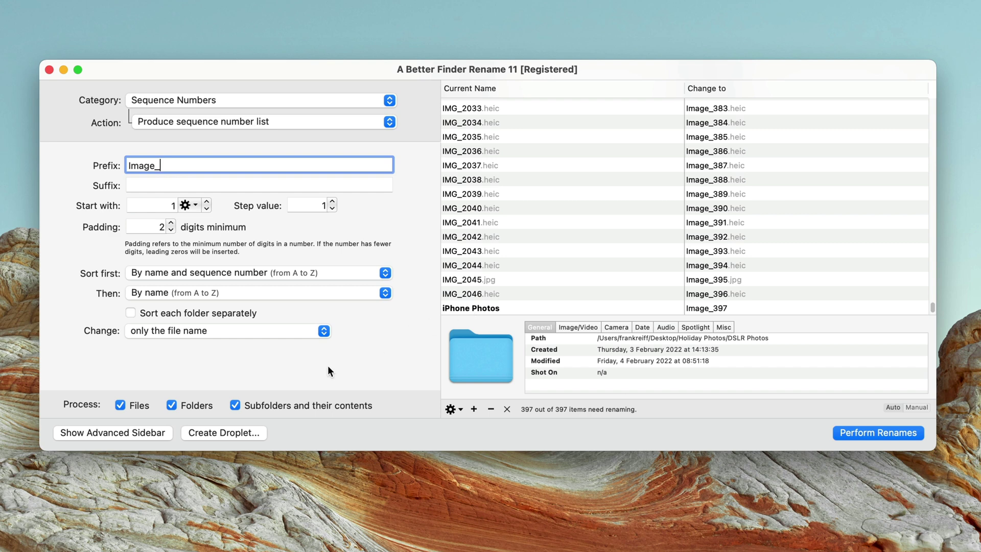
Step: Stop processing folders so only the 395 photo files are renamed, starting DSC01882.ARW → Image_01.ARW
key("BackSpace")
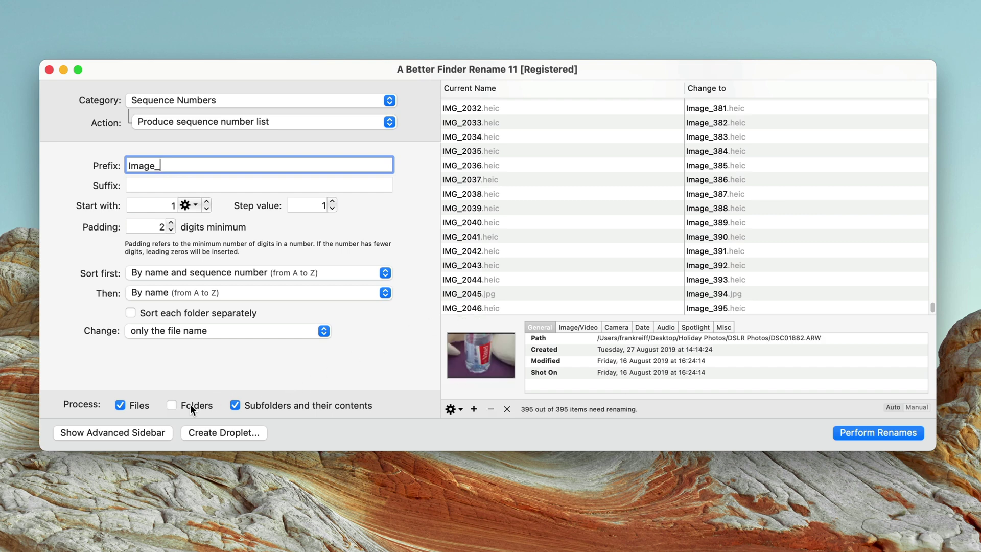
key("super+a")
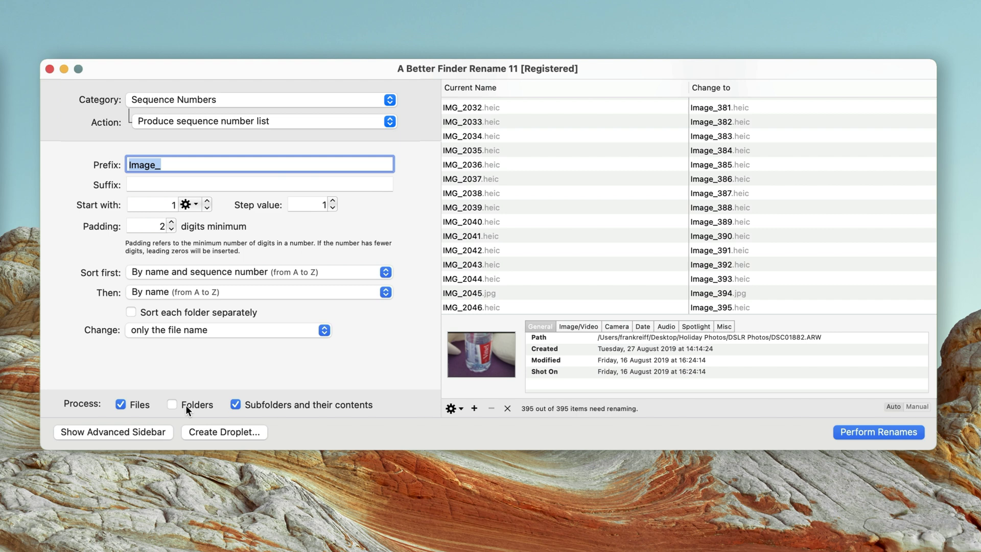
scroll(816, 152, "up", 20)
scroll(771, 204, "up", 10)
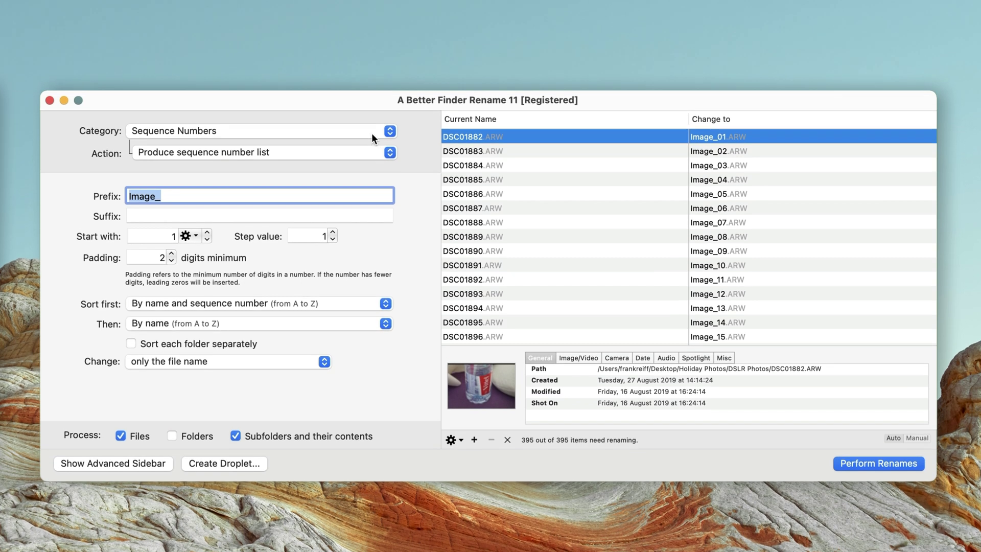
left_click(368, 100)
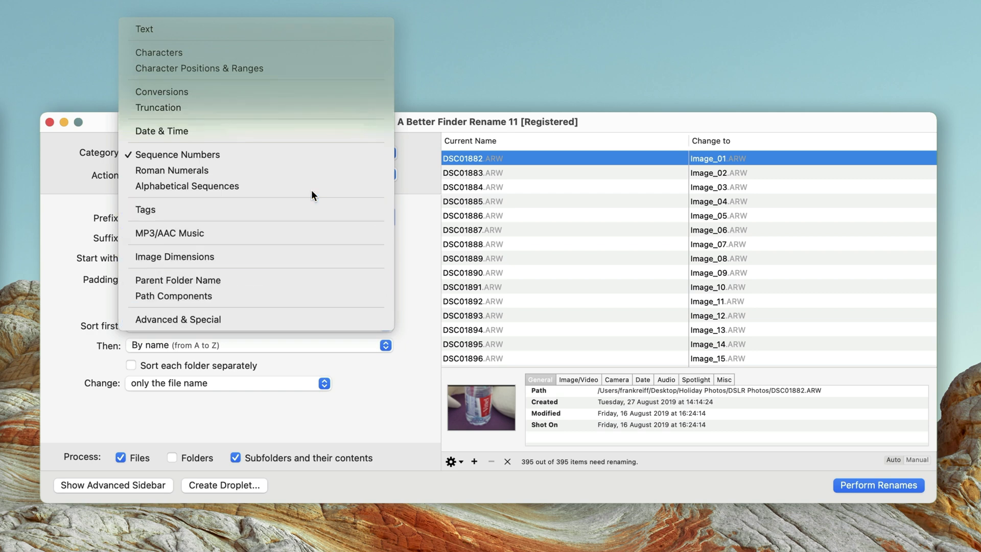
left_click(314, 154)
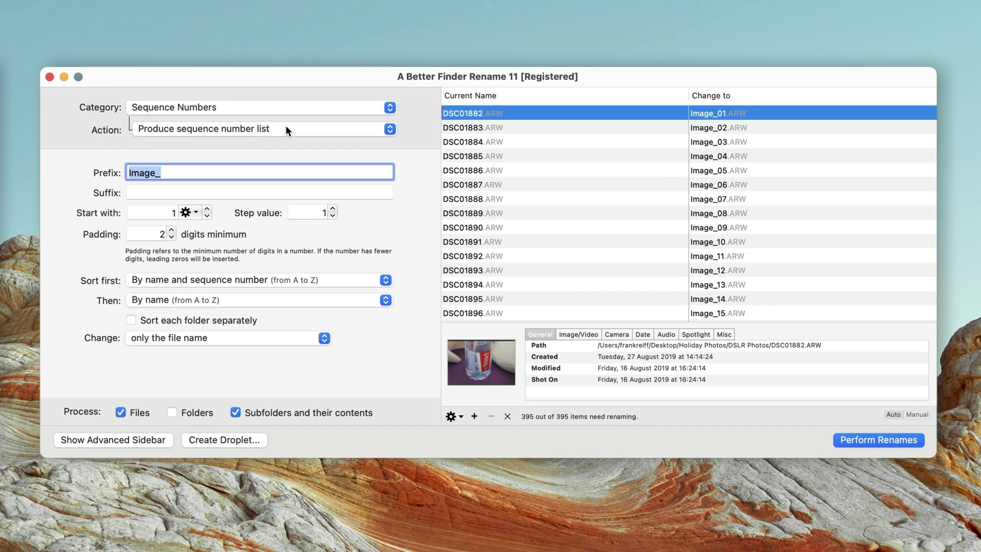
left_click(286, 148)
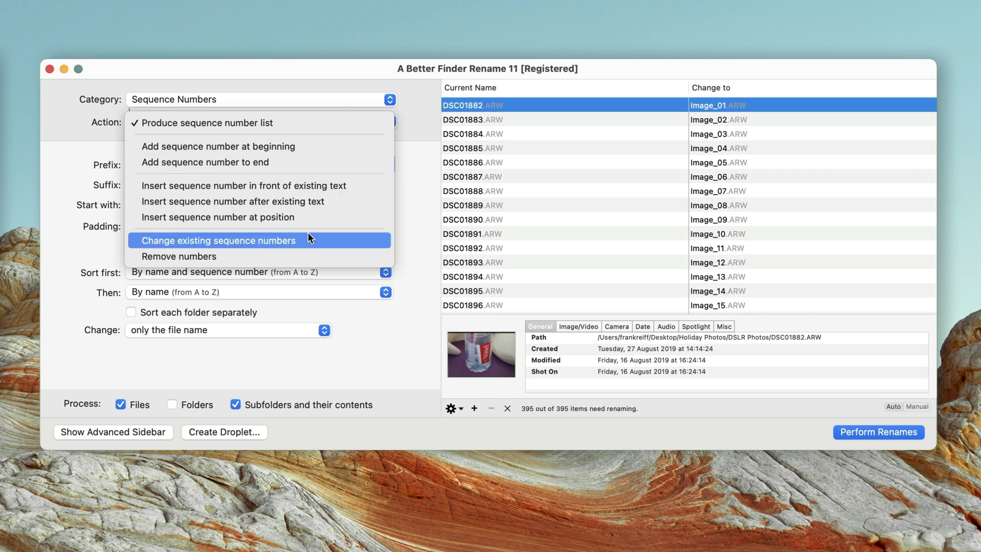
left_click(296, 127)
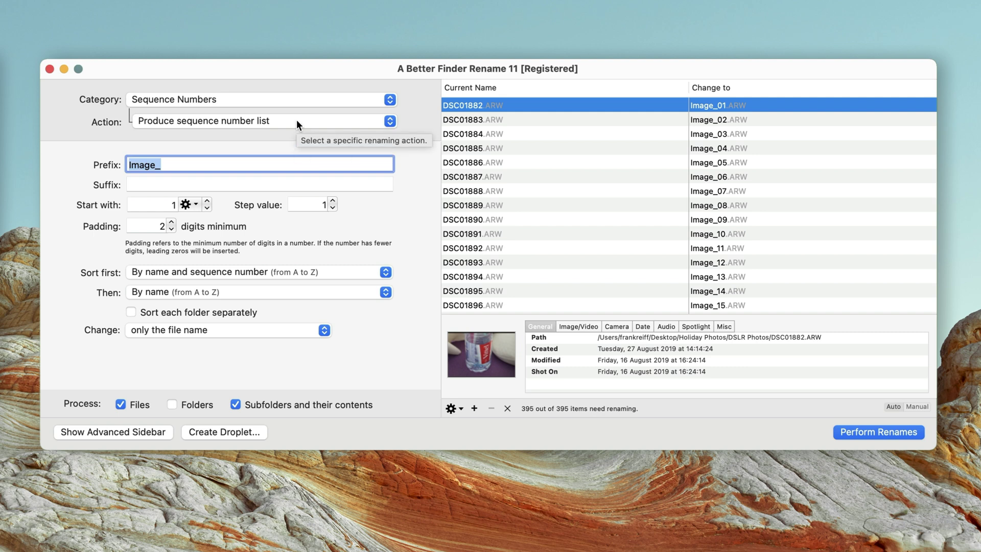
Step: Replace the Image_ prefix with 'Kos Family Holiday 2019 ' and pad numbers to 3 digits
left_click(264, 163)
double_click(264, 164)
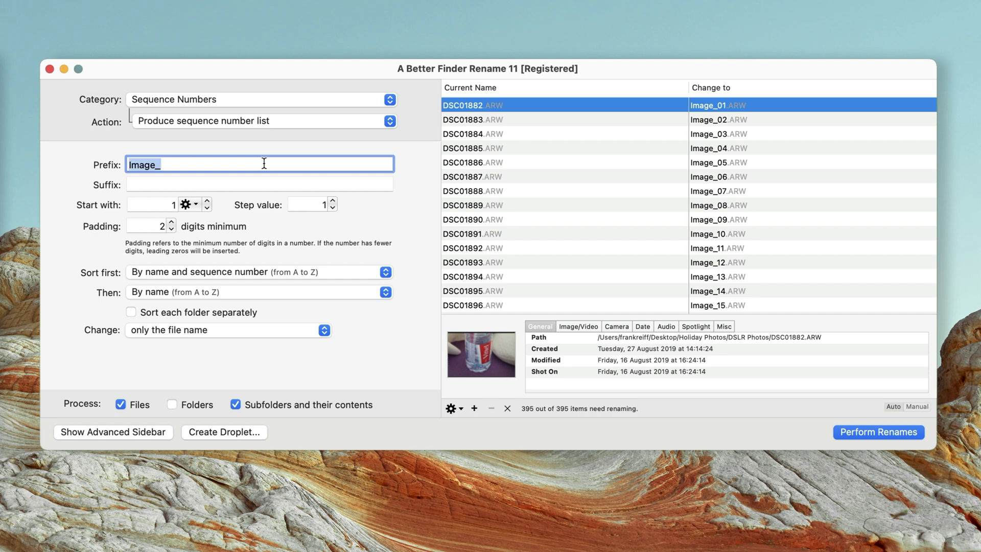
type("Kos Family Ho")
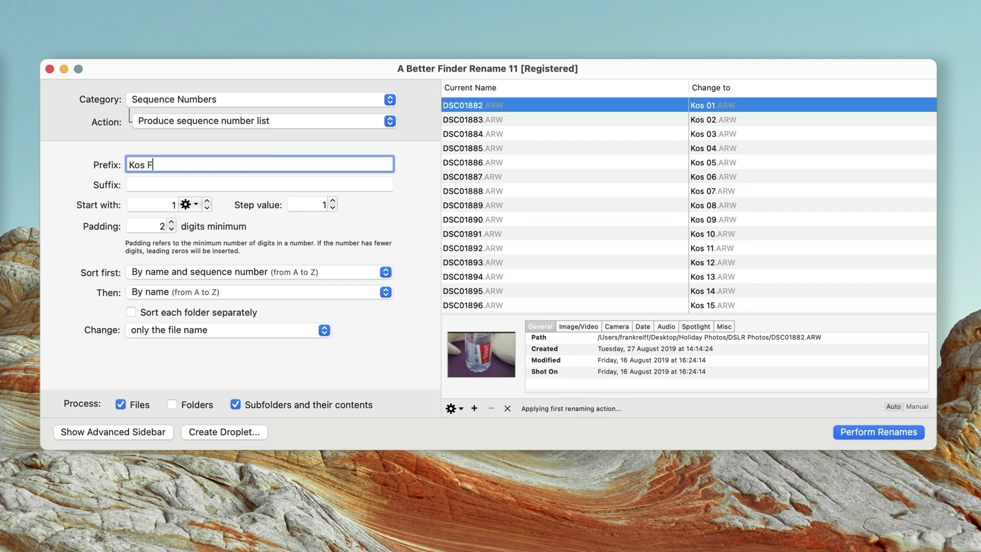
type("liday 2019")
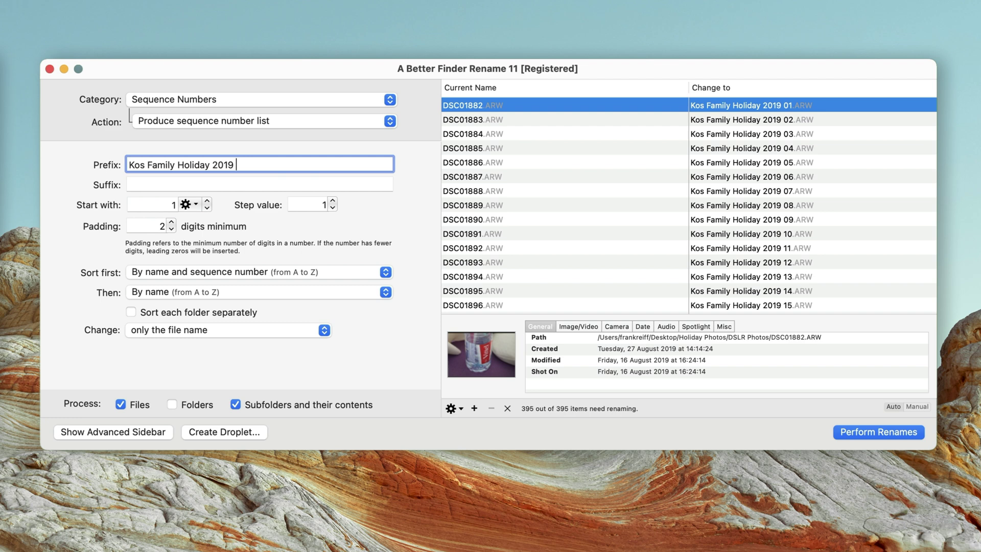
left_click(171, 222)
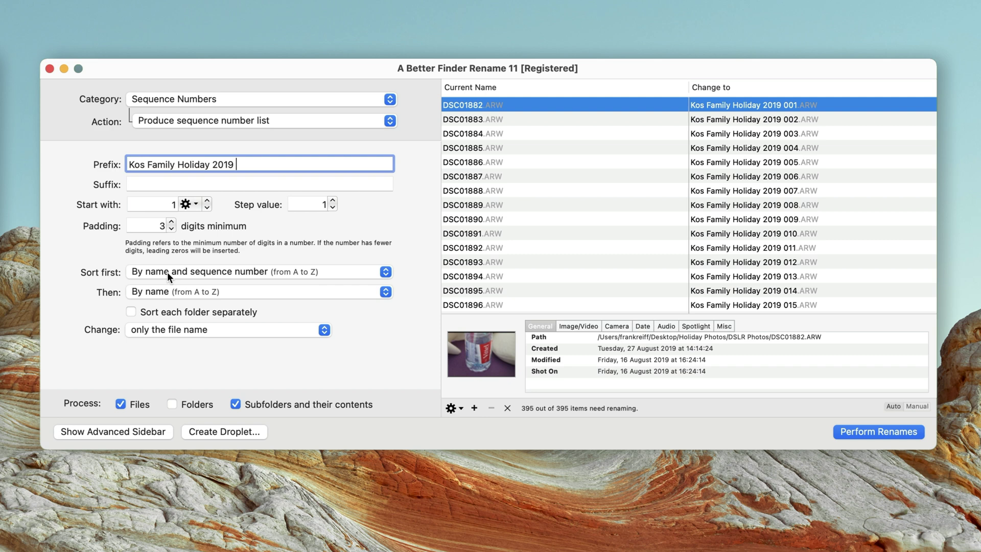
Step: Sort the numbering by EXIF digital camera date, from oldest to newest
left_click(167, 272)
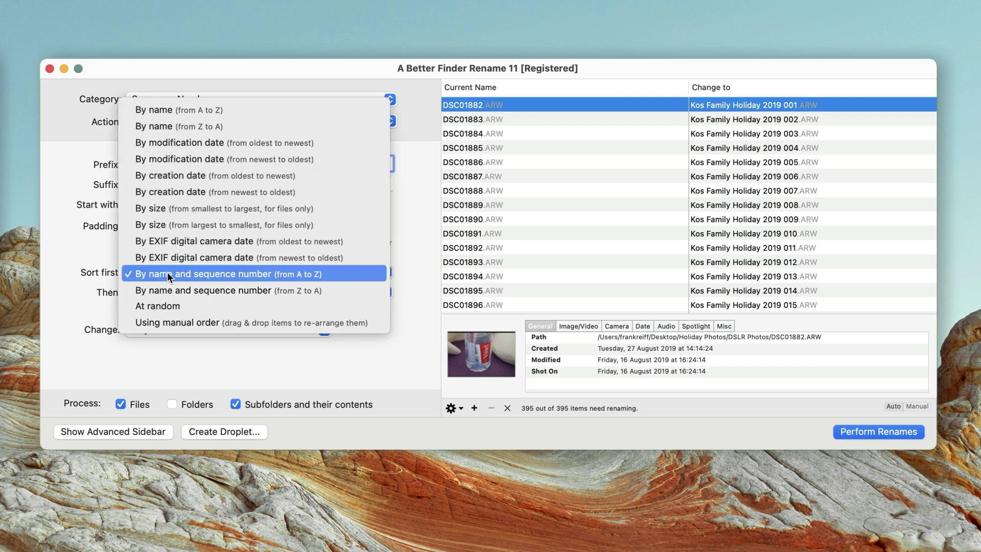
left_click(173, 246)
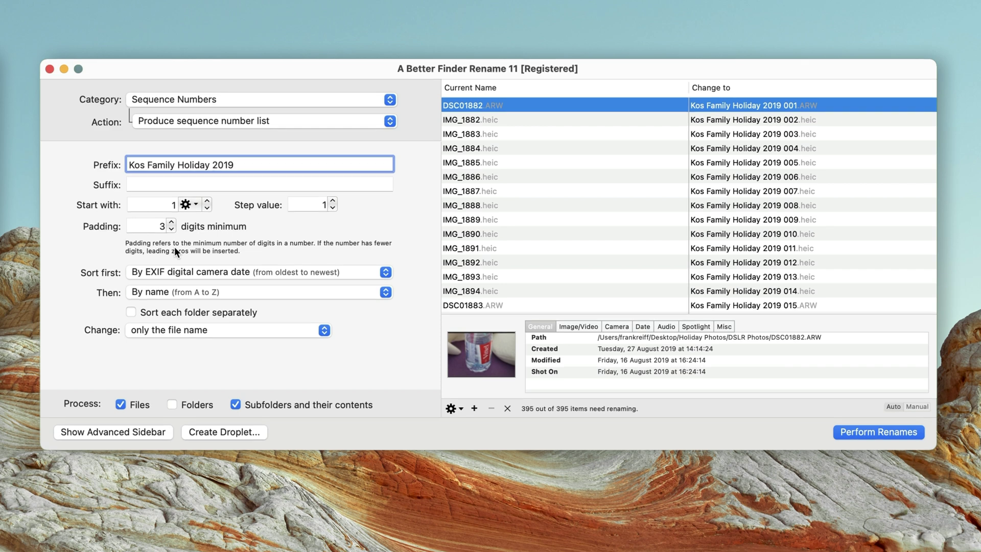
Step: Rename all 395 photos without per-file confirmation and dismiss the completion message
left_click(854, 432)
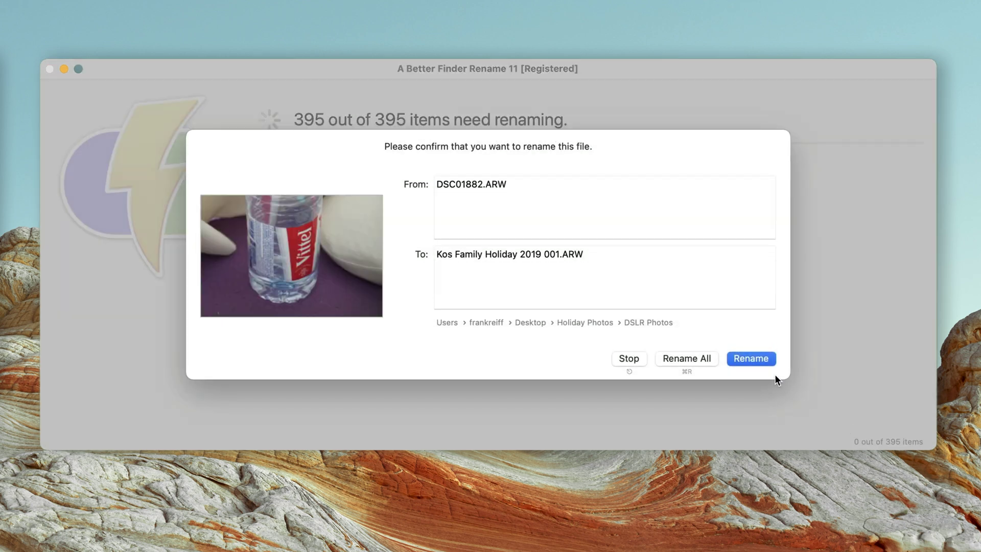
left_click(687, 358)
left_click(486, 234)
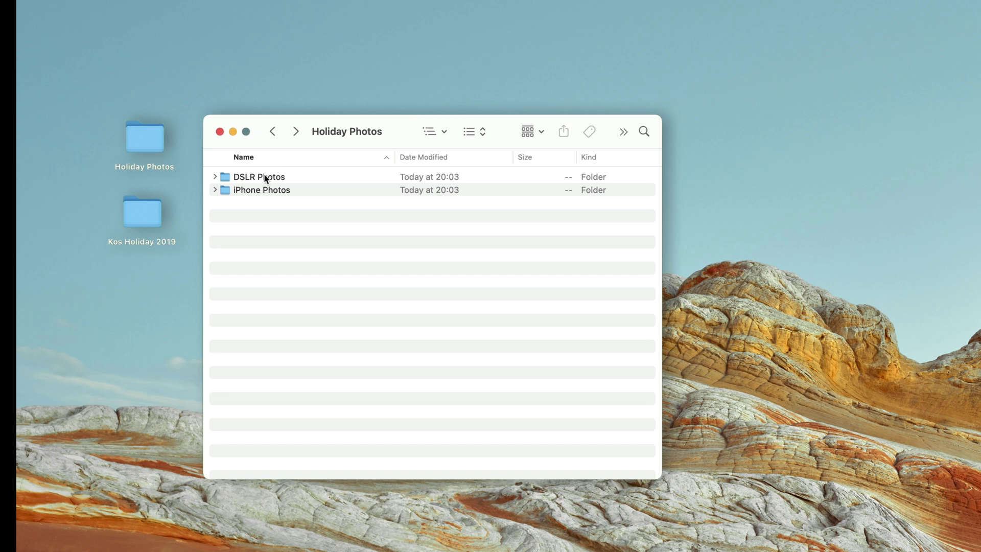
Step: Move all renamed DSLR photos into the Kos Holiday 2019 folder
double_click(265, 178)
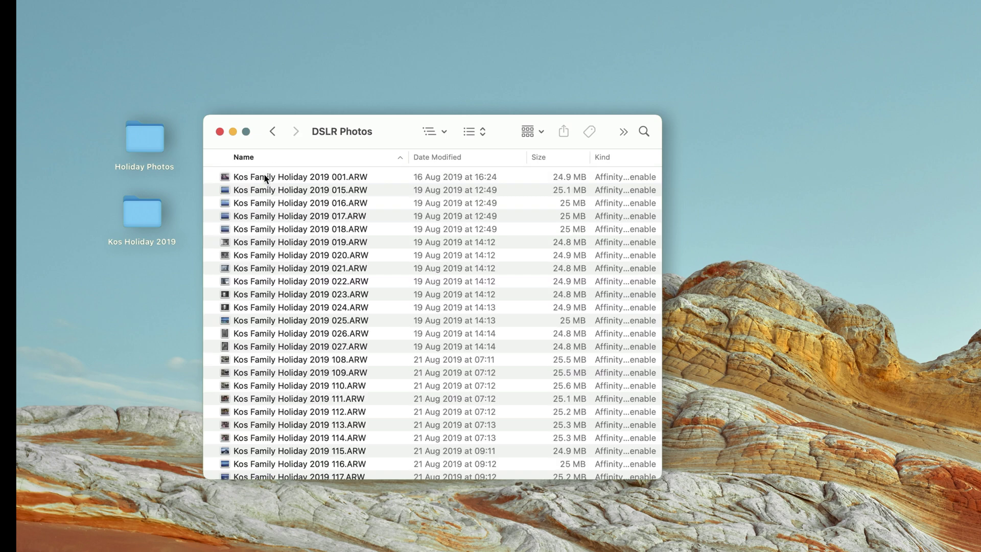
key("super+a")
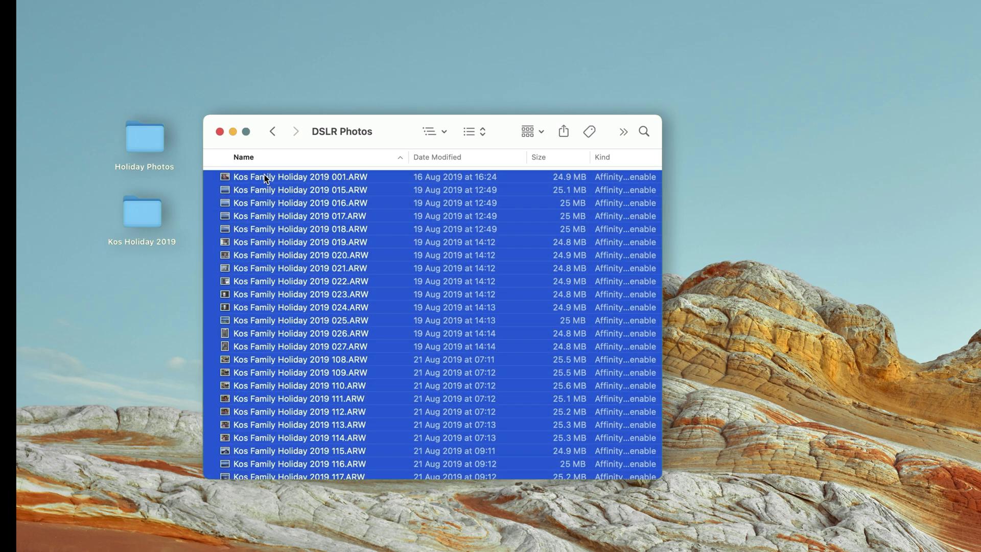
left_click_drag(266, 178, 157, 206)
left_click(17, 42)
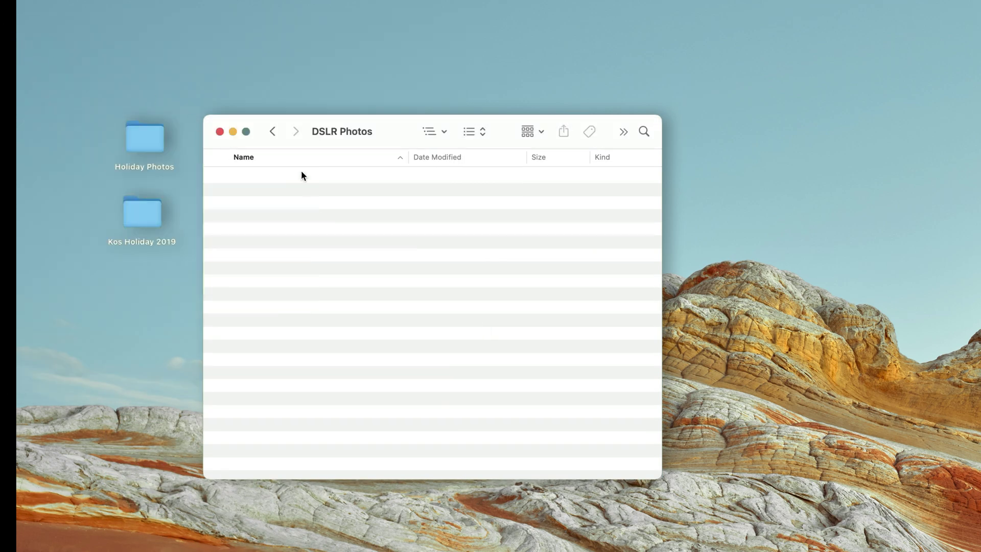
Step: Move all renamed iPhone photos into Kos Holiday 2019 and open it to check the merged photos
left_click(272, 131)
double_click(265, 190)
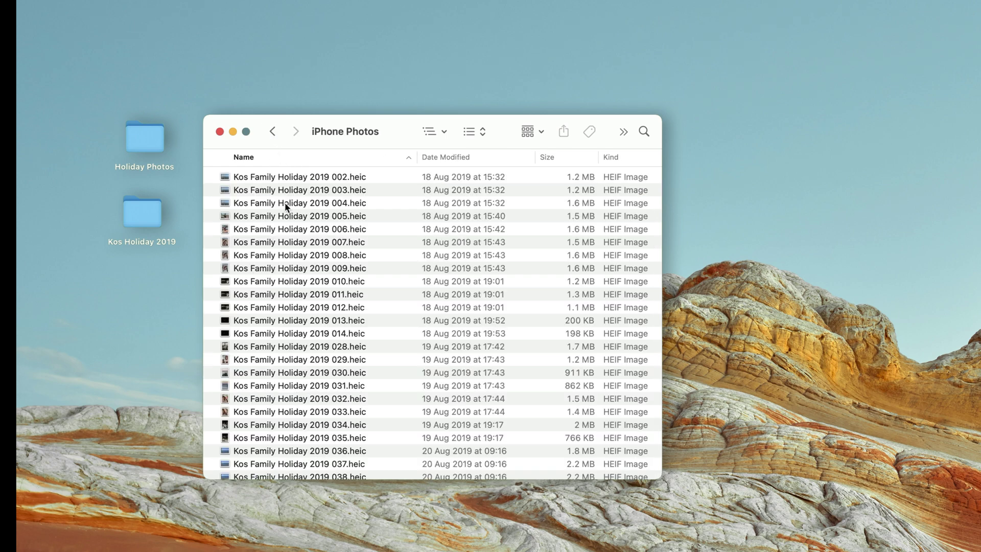
key("super+a")
left_click_drag(286, 207, 143, 213)
double_click(143, 213)
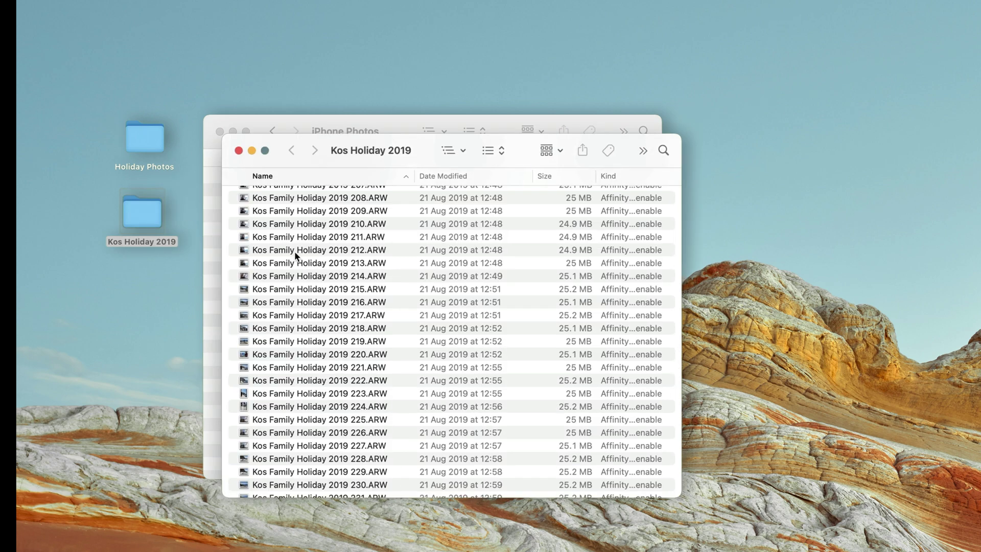
scroll(296, 255, "up", 20)
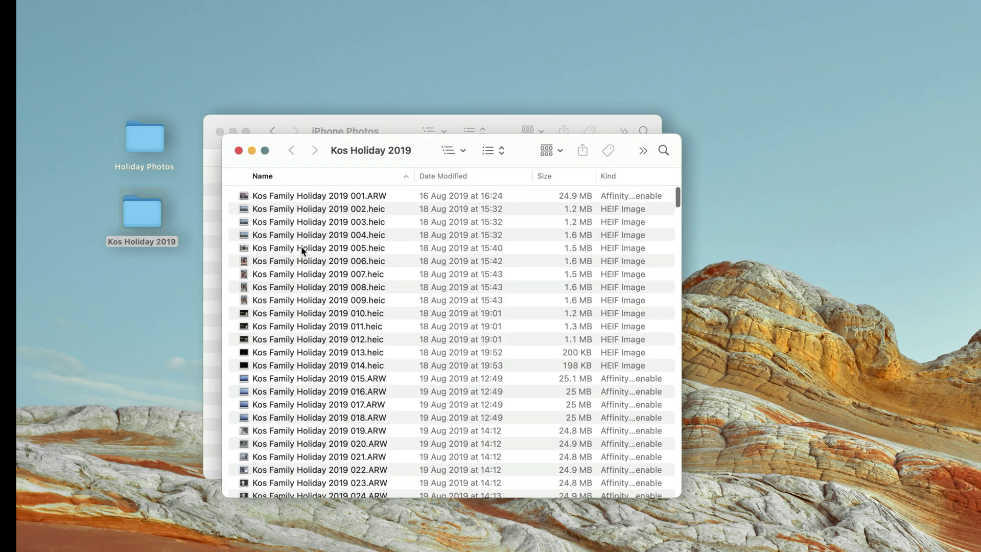